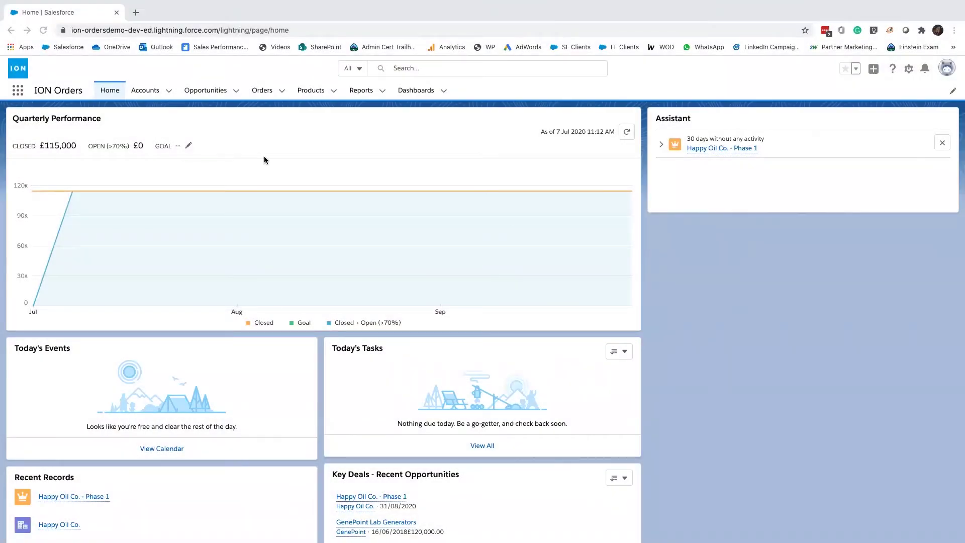
- Open the Happy Oil Co. - Phase 1 opportunity and start Add Products from its Products list
left_click(208, 93)
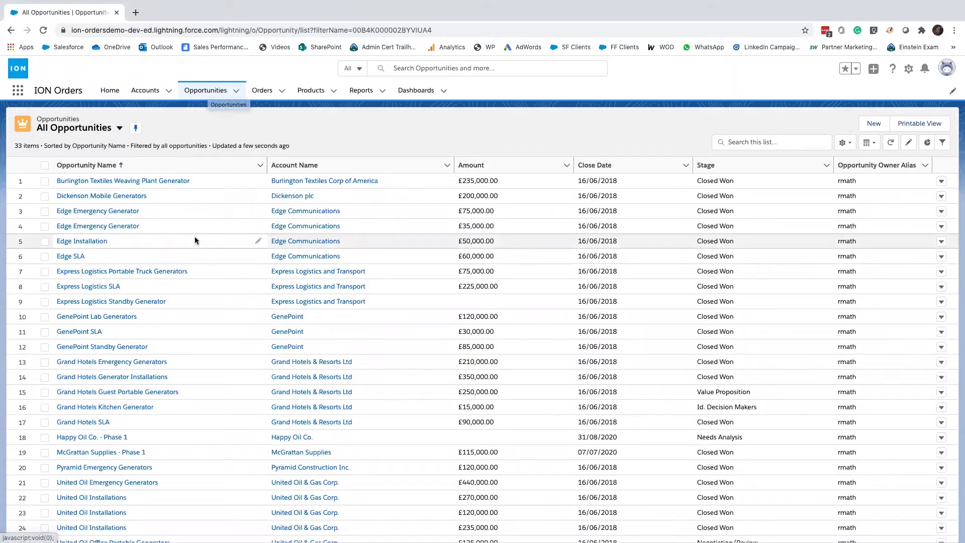
scroll(194, 236, "down", 1)
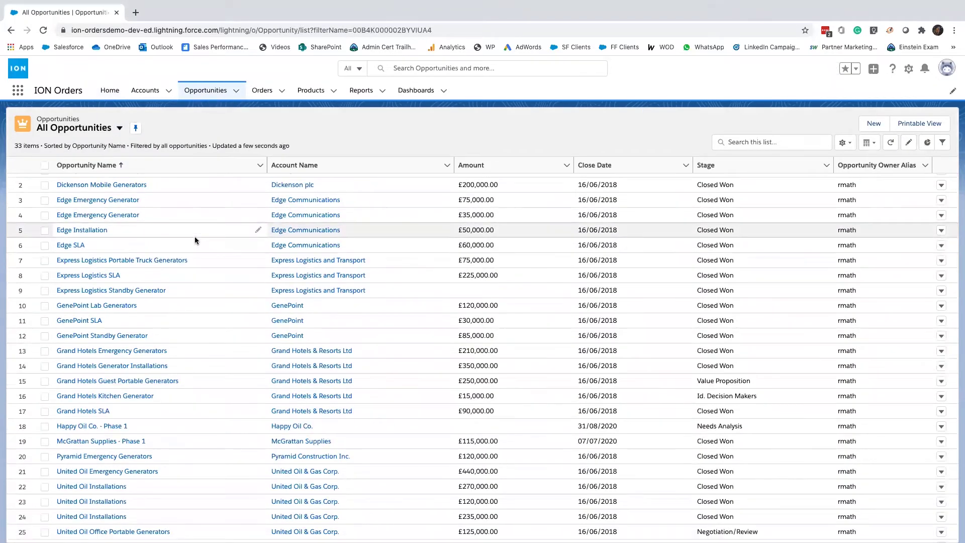
left_click(122, 427)
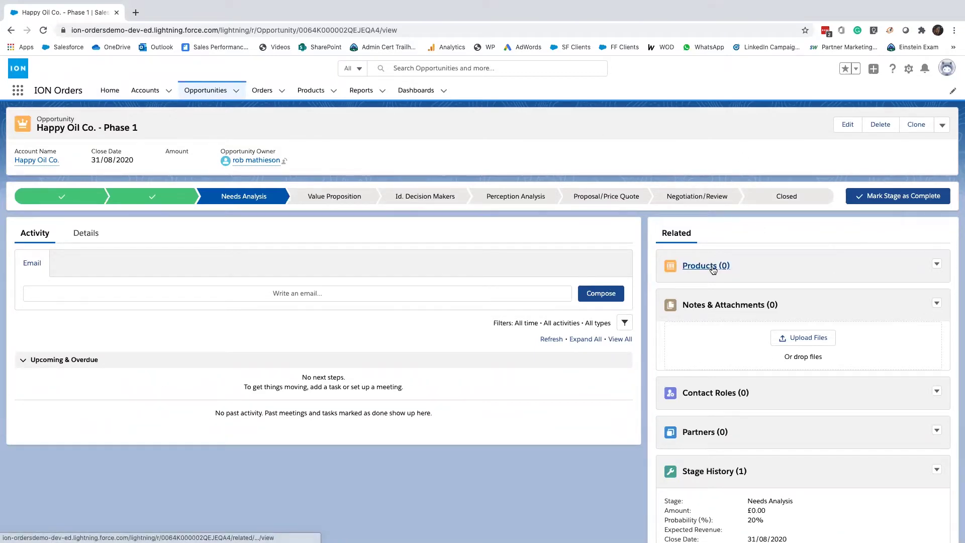
left_click(82, 237)
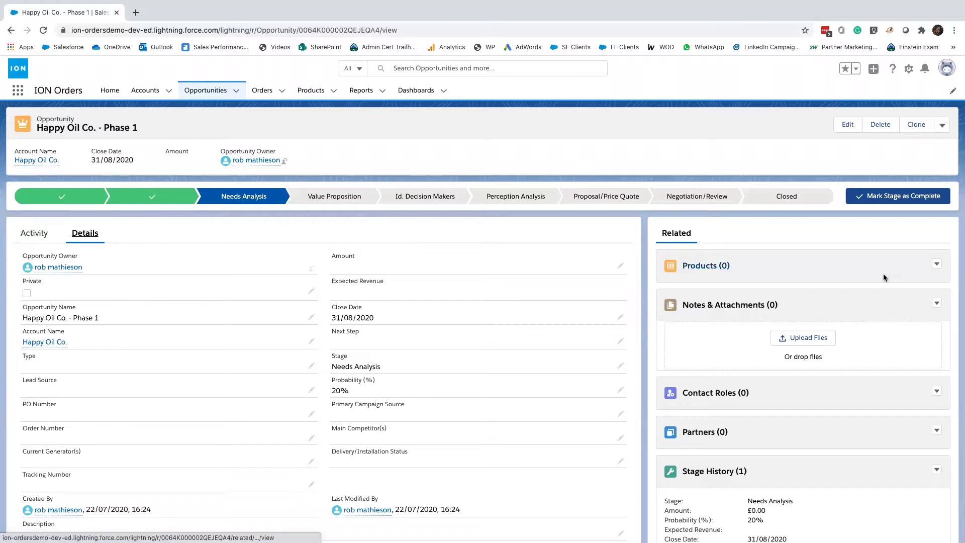
left_click(938, 267)
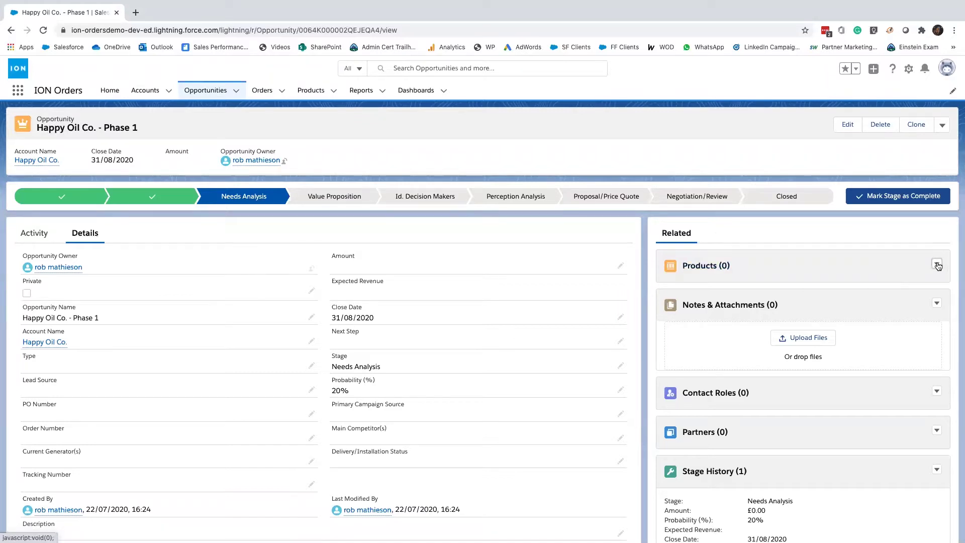
left_click(902, 282)
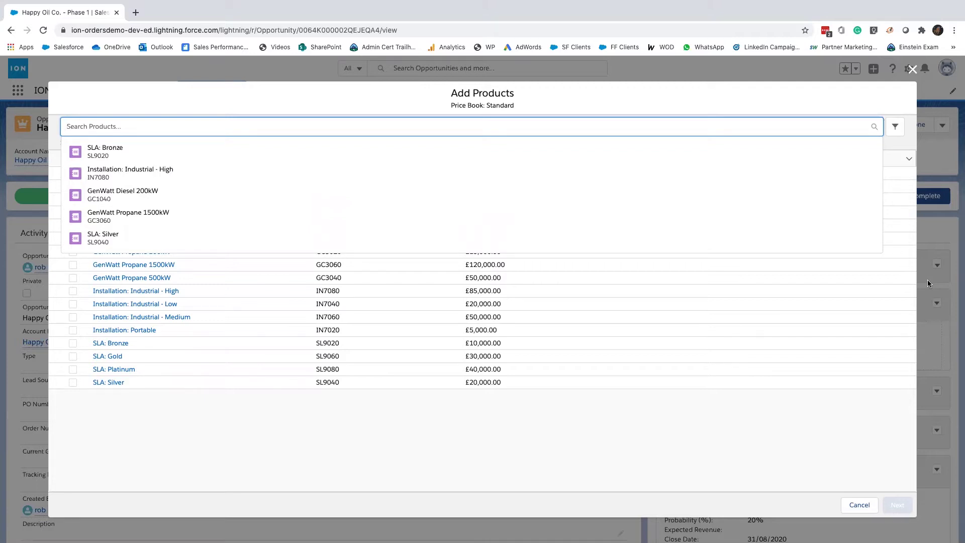
- Tick GenWatt Diesel 200kW, Installation: Industrial - High and SLA: Bronze in the product list
left_click(333, 454)
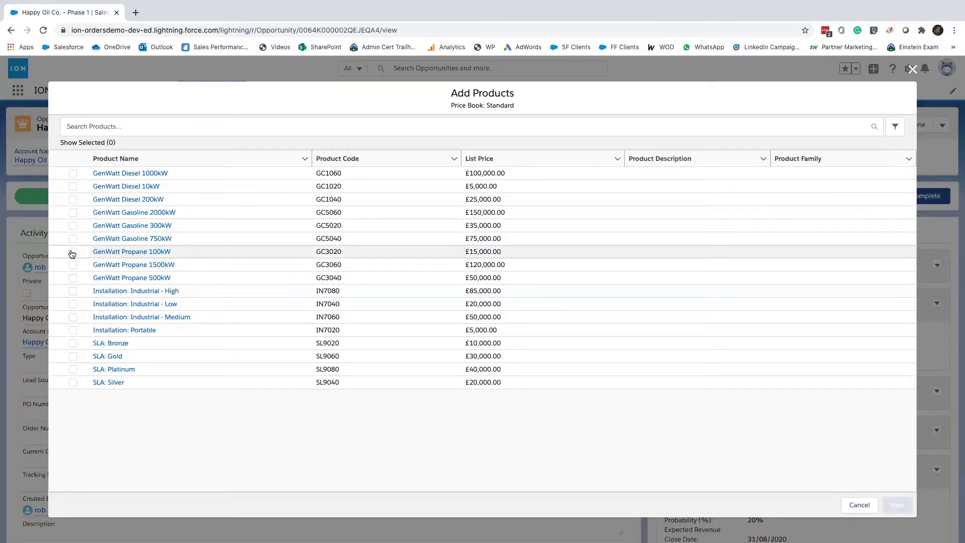
left_click(73, 201)
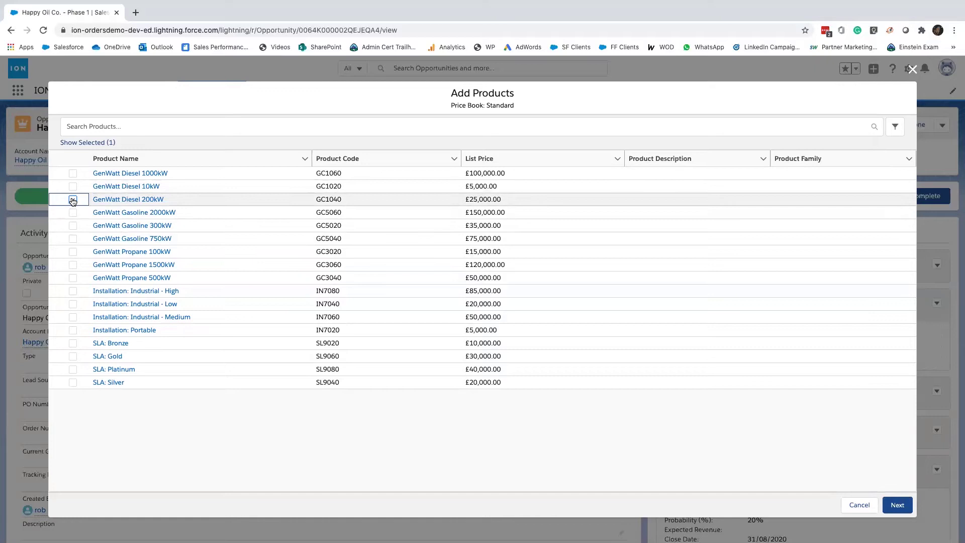
left_click(72, 293)
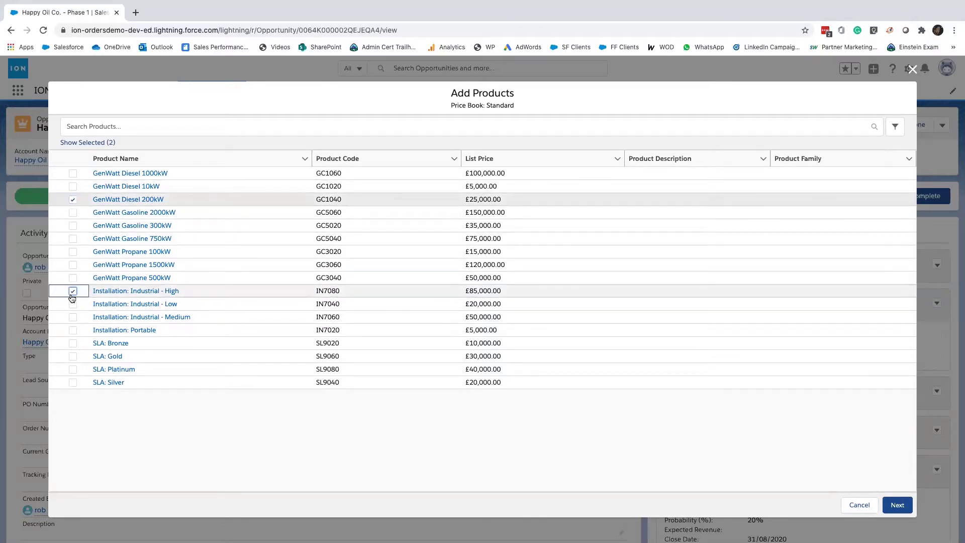
left_click(72, 344)
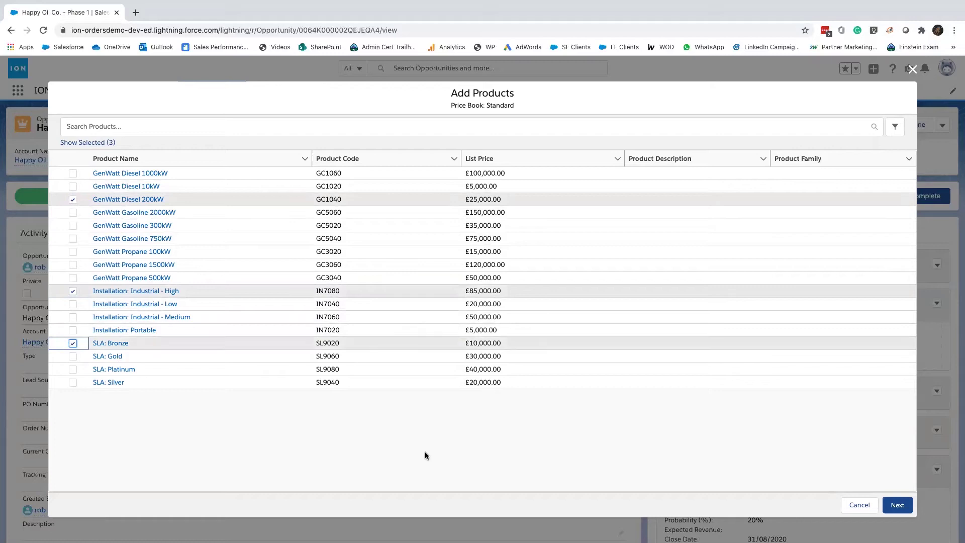
- Enter quantity 1 for GenWatt Diesel 200kW, Installation: Industrial - High and SLA: Bronze, then save
left_click(896, 506)
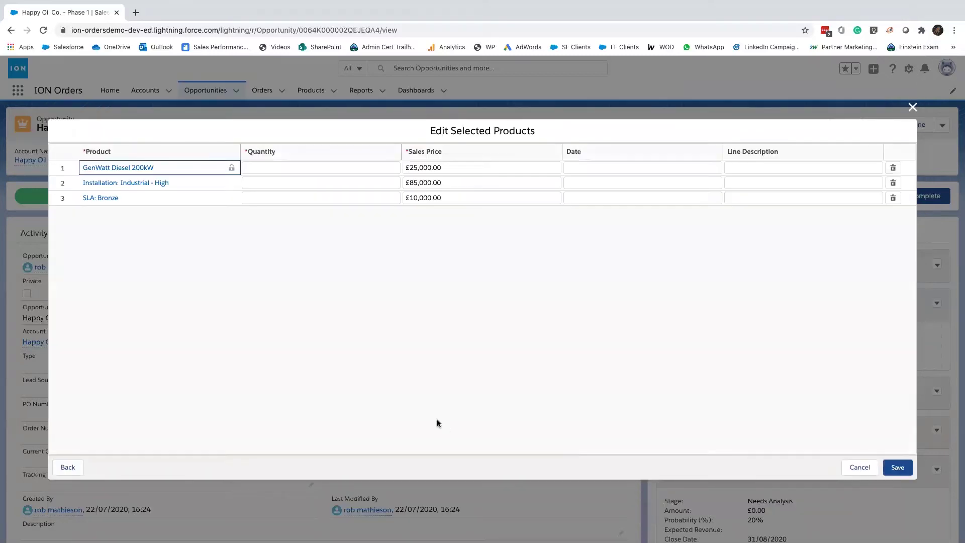
left_click(327, 170)
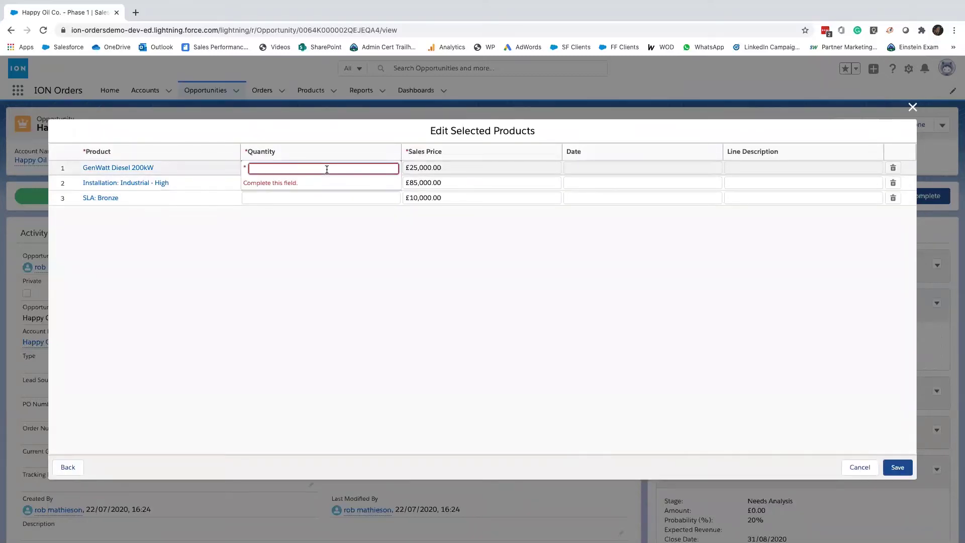
type("1")
left_click(326, 182)
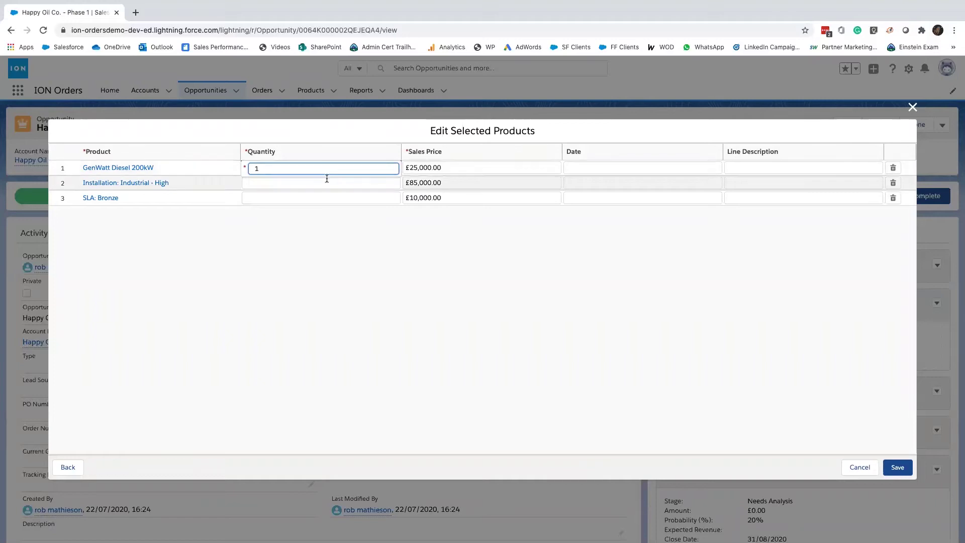
type("1")
left_click(324, 198)
type("1")
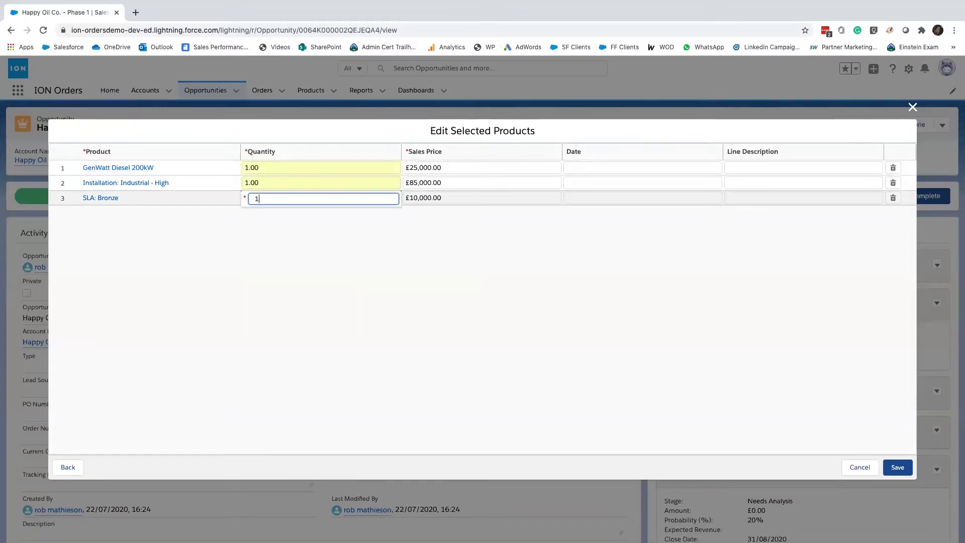
left_click(339, 250)
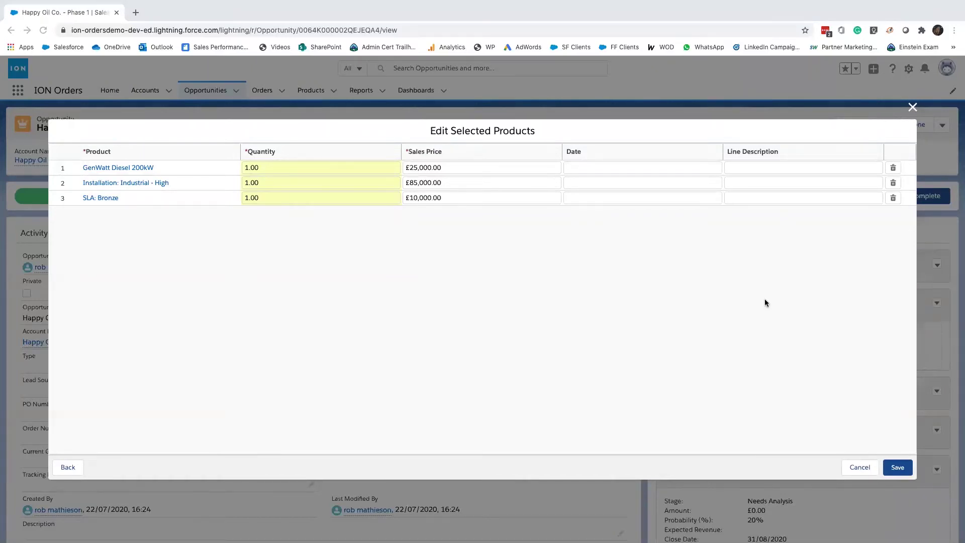
left_click(898, 467)
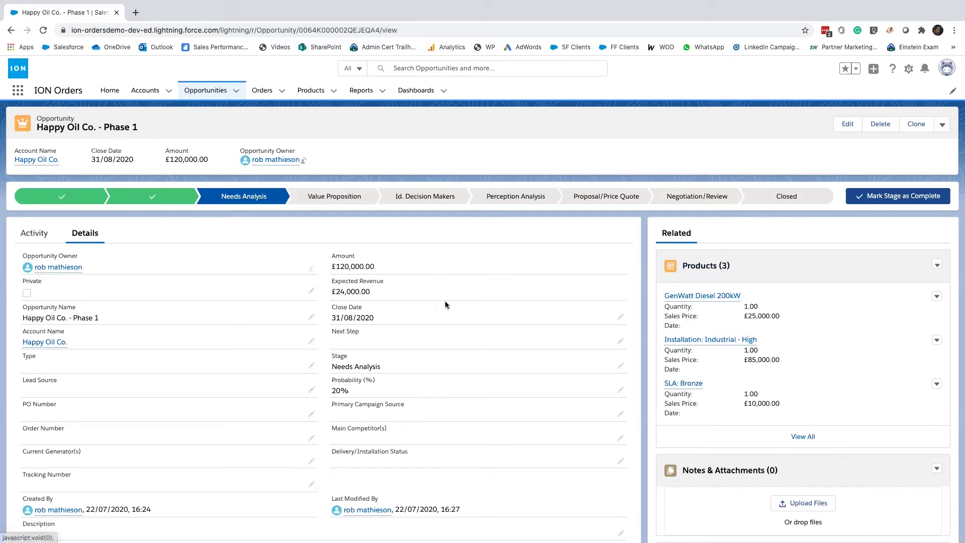
- Set the Happy Oil Co. - Phase 1 opportunity's stage to Closed Won
left_click(762, 206)
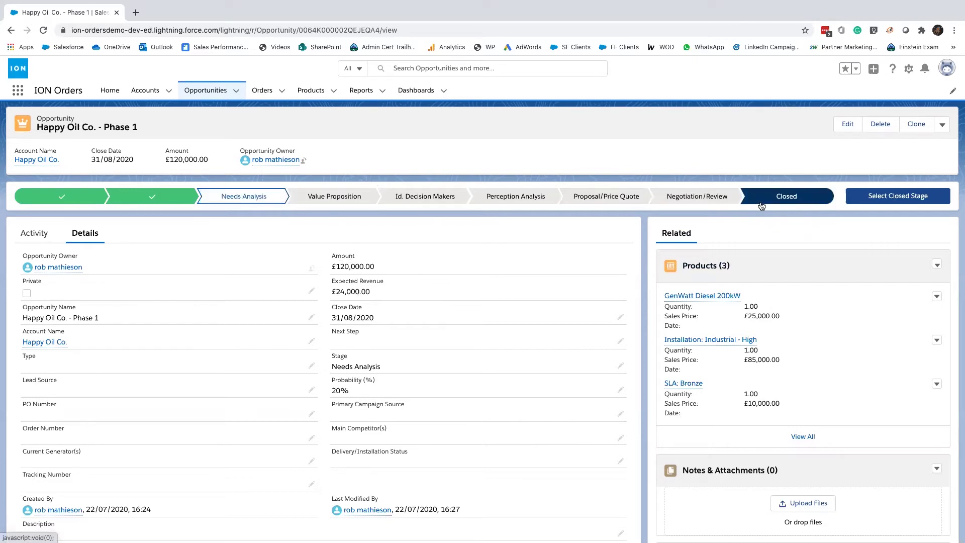
left_click(888, 200)
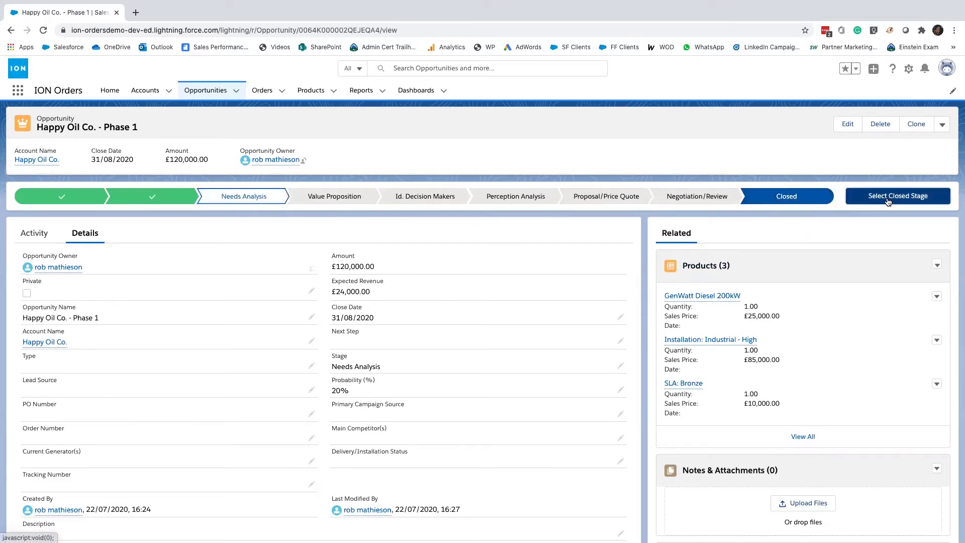
left_click(467, 302)
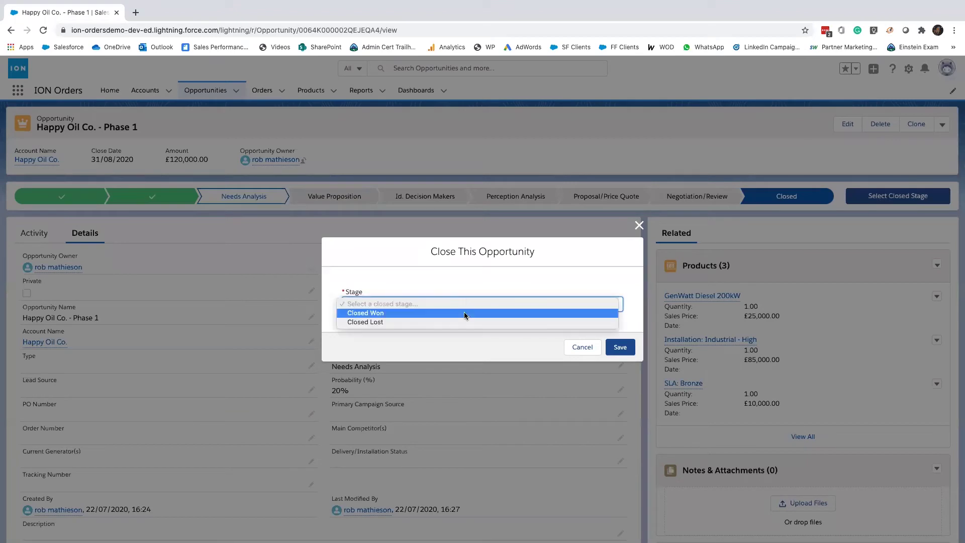
left_click(464, 313)
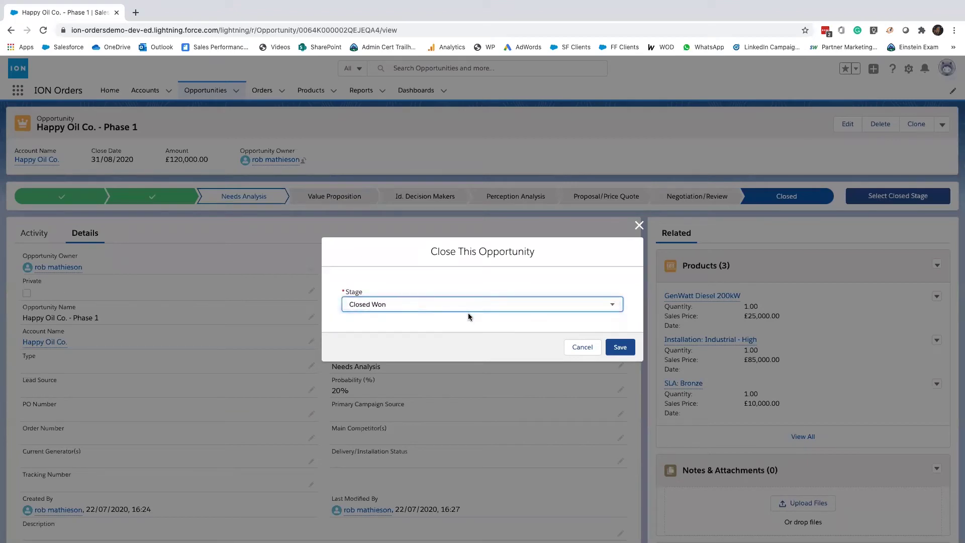
left_click(622, 347)
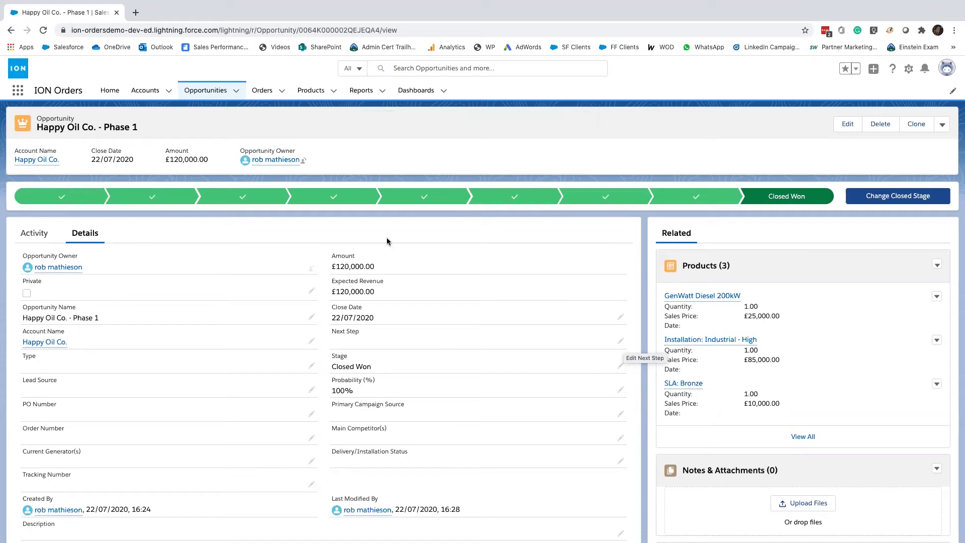
- Open order 00000109 from the Orders list and view its Details
left_click(262, 92)
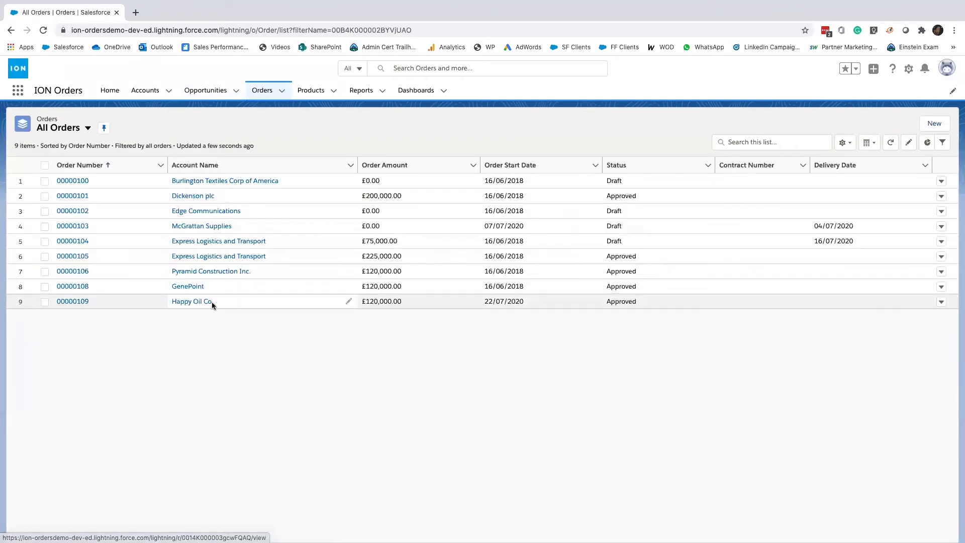
left_click(73, 302)
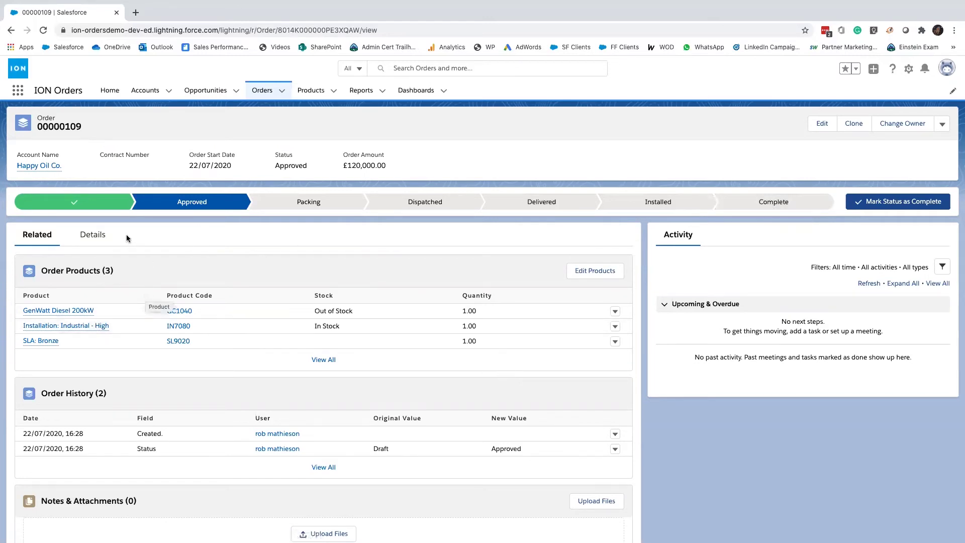
left_click(91, 242)
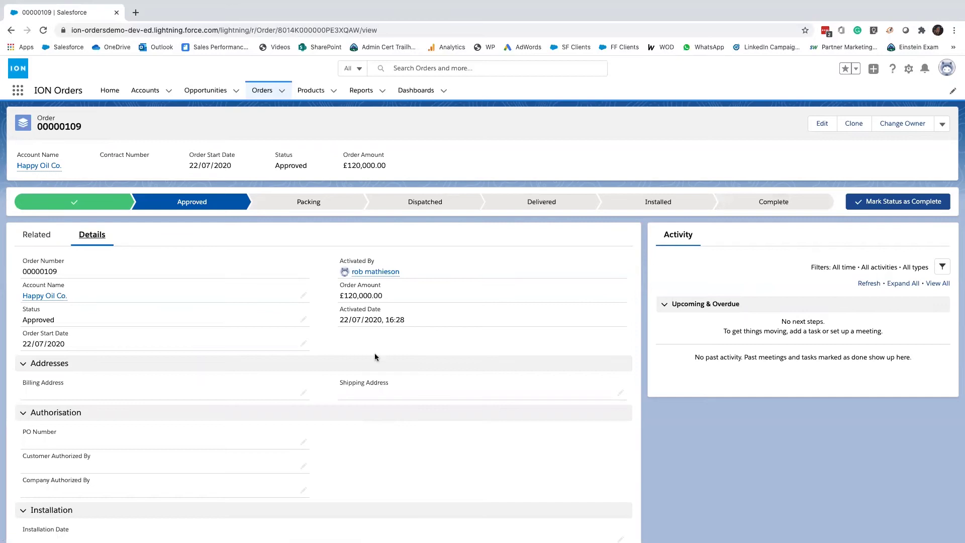
- Put order 00000109's details into edit mode and check the Installation Date picker
scroll(372, 358, "down", 2)
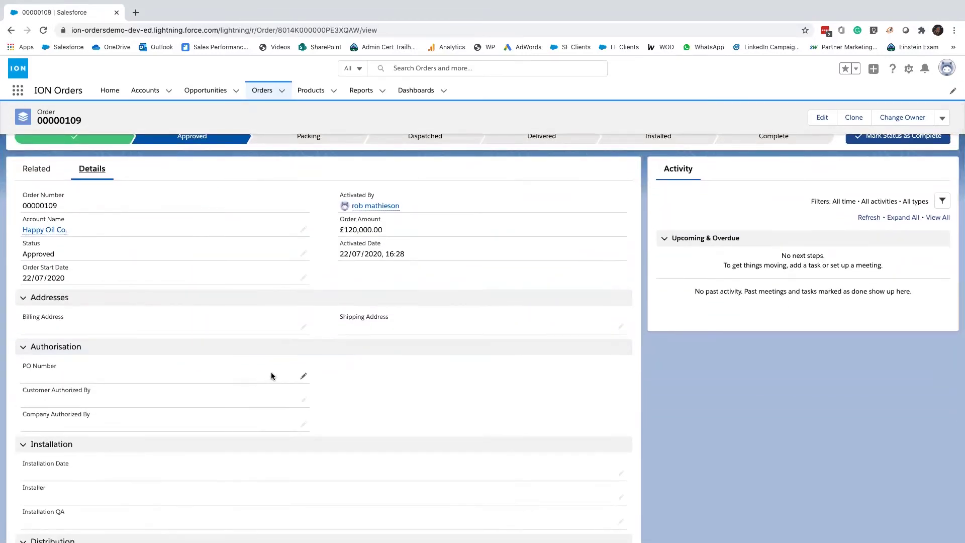
left_click(302, 376)
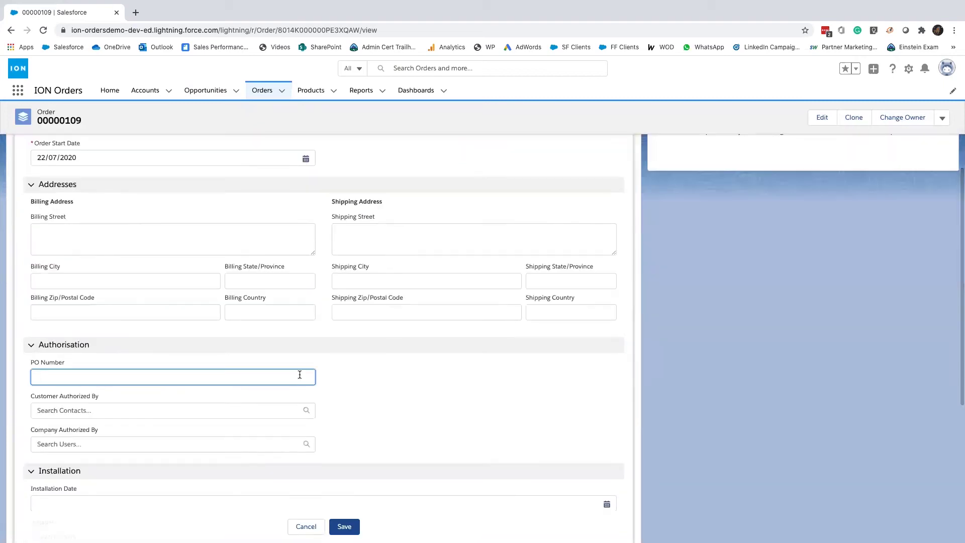
scroll(252, 391, "down", 1)
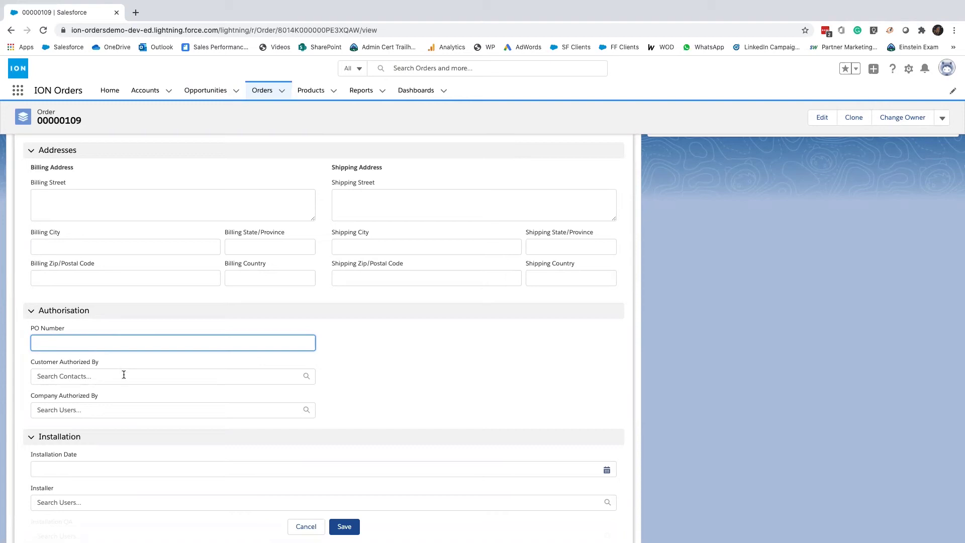
scroll(114, 409, "down", 1)
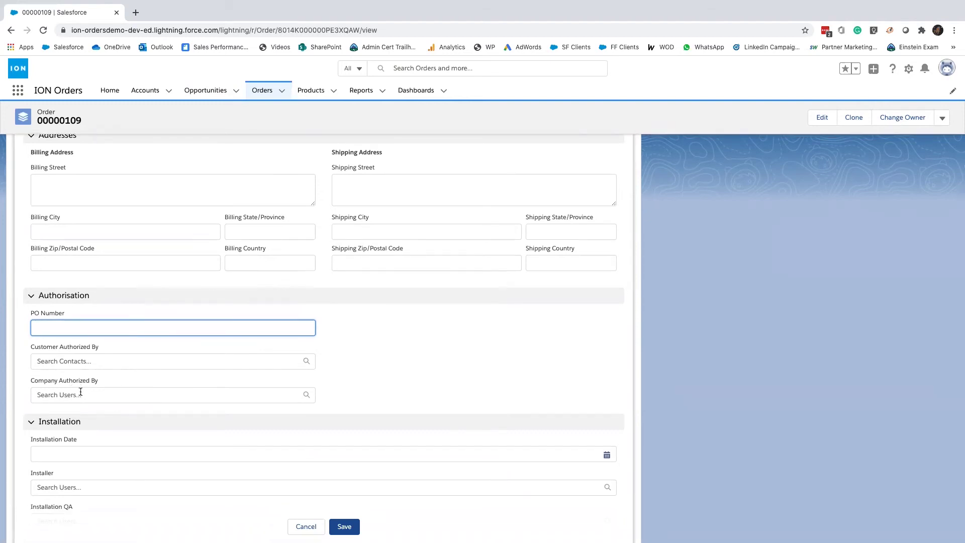
scroll(80, 391, "down", 3)
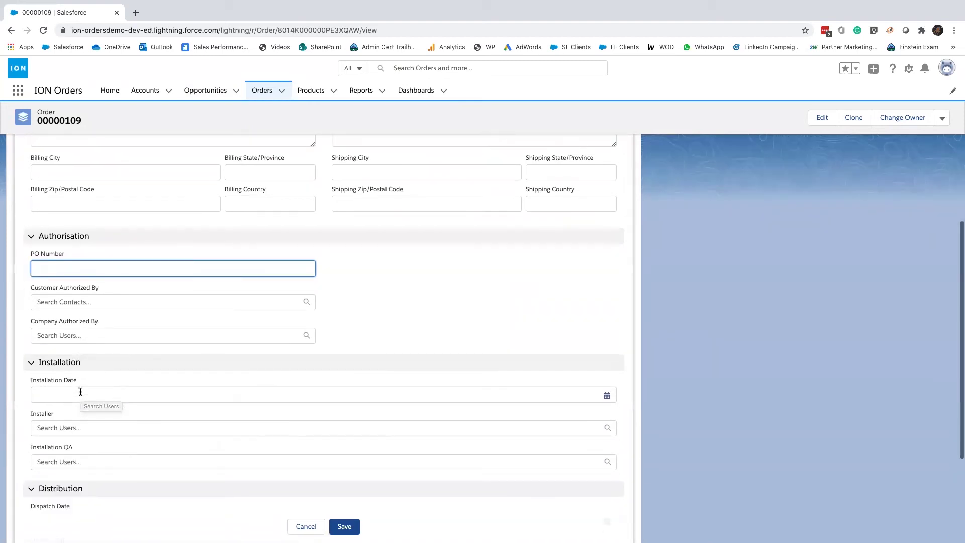
left_click(125, 395)
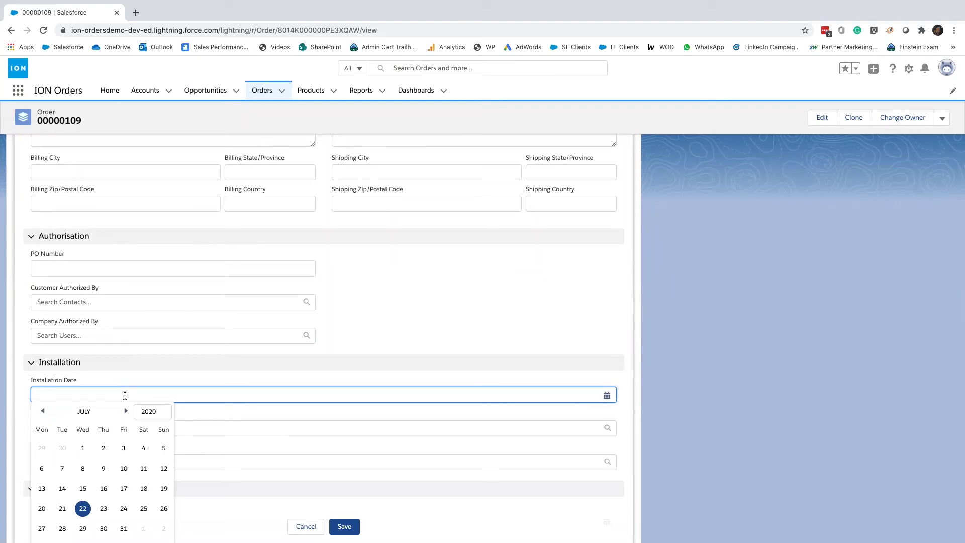
- Look over the Company Authorized By, Installer and Installation QA user lookups, leaving them empty
left_click(215, 339)
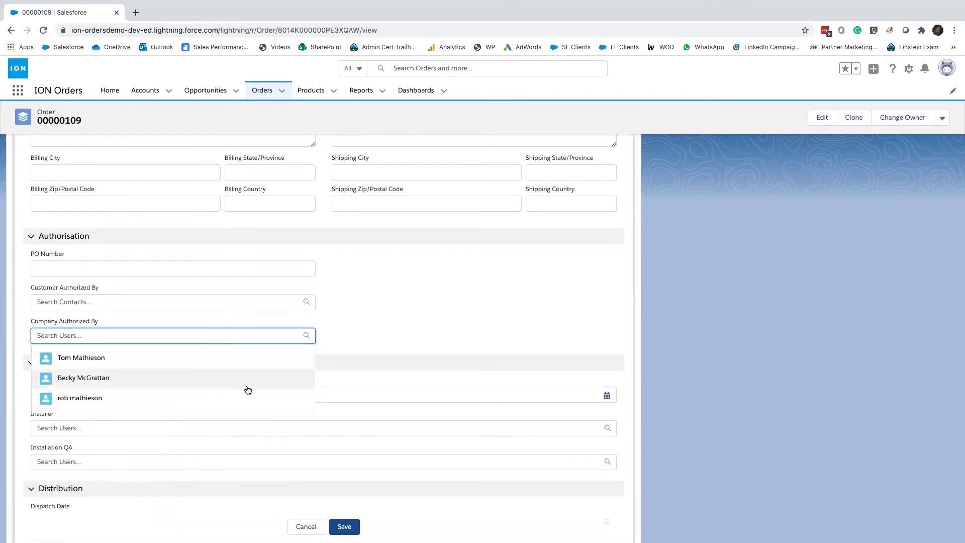
left_click(302, 431)
scroll(302, 431, "down", 1)
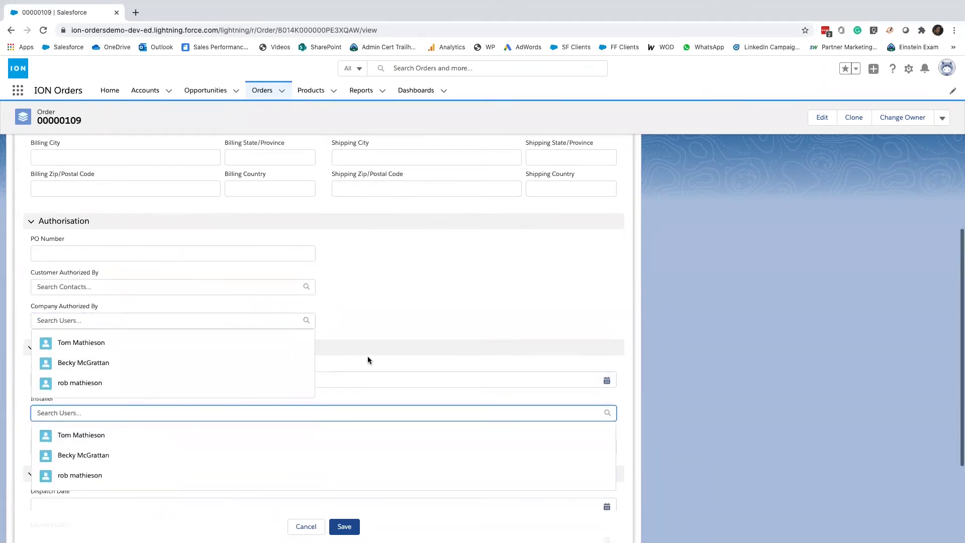
left_click(367, 356)
left_click(256, 418)
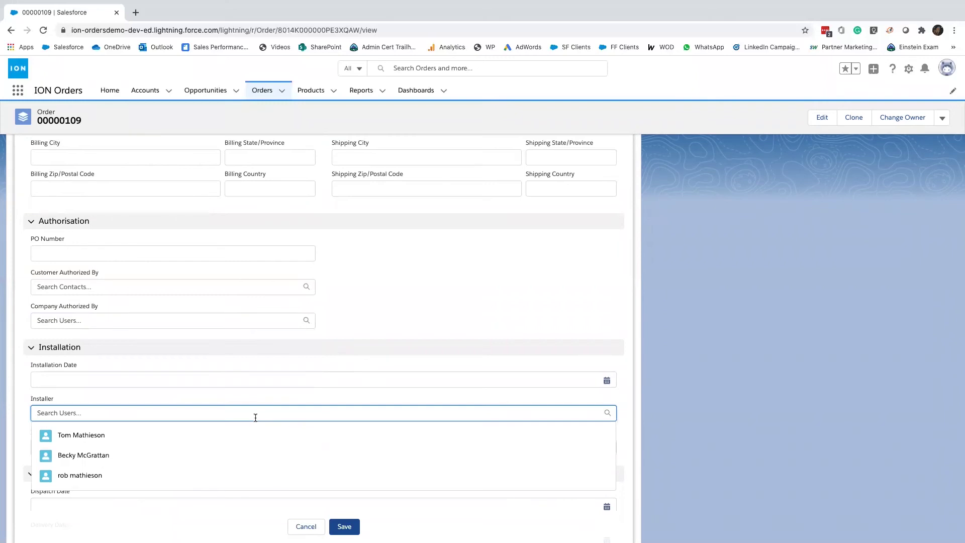
scroll(255, 418, "down", 2)
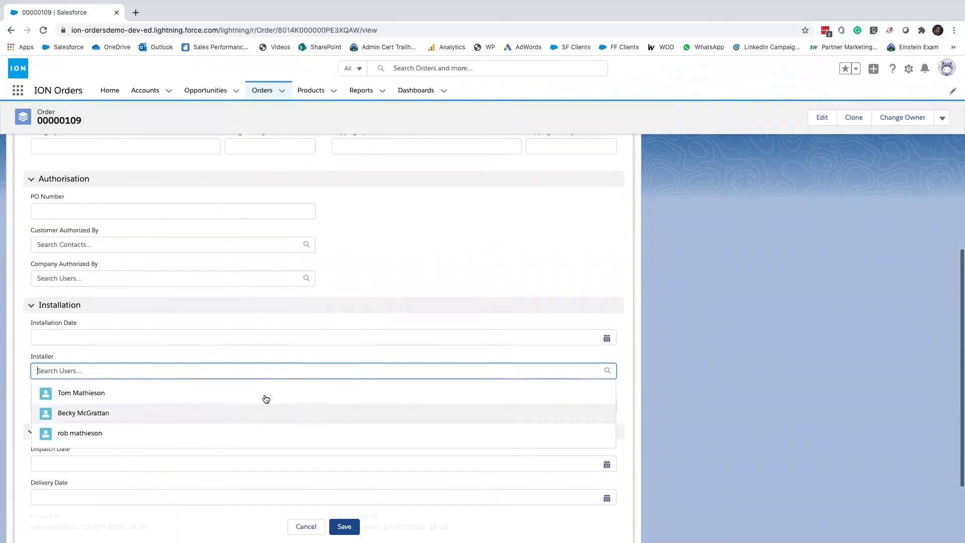
left_click(432, 240)
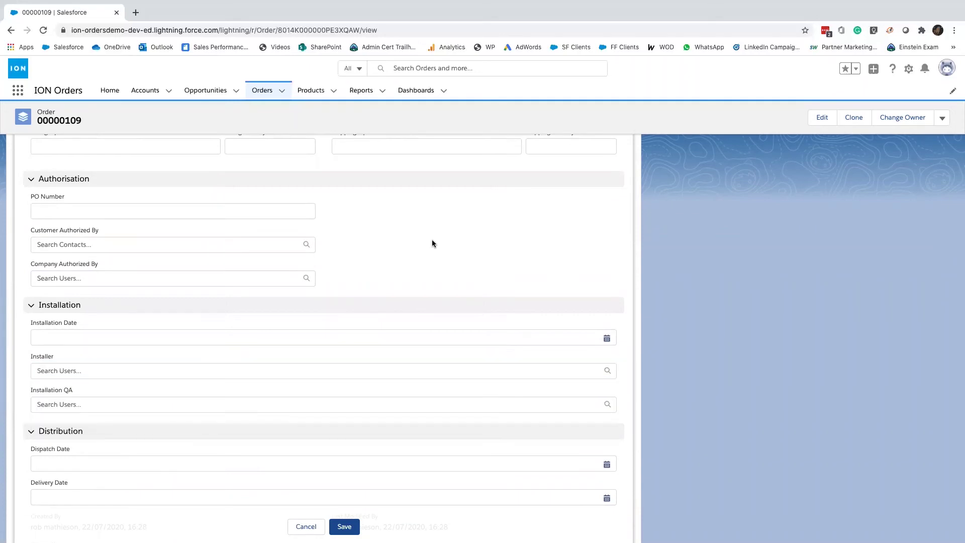
left_click(207, 403)
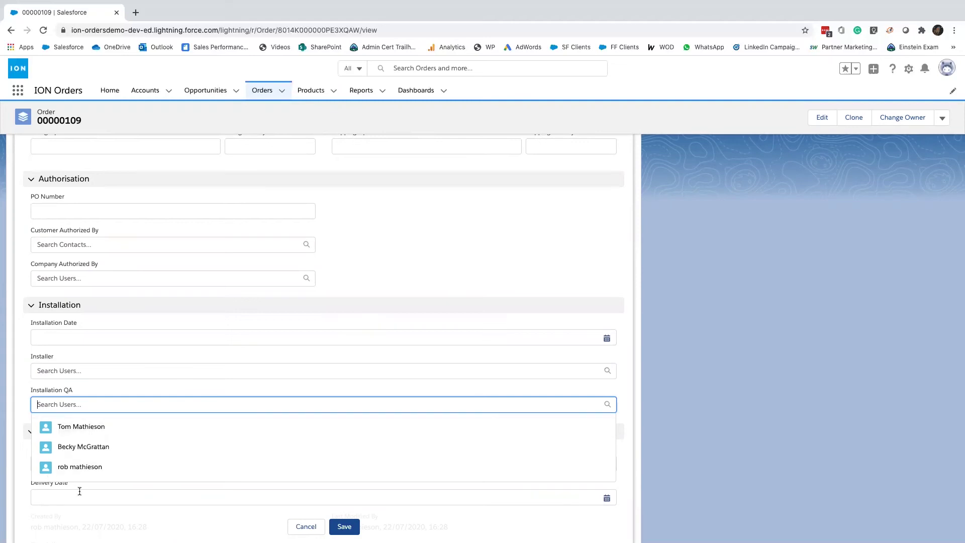
left_click(181, 372)
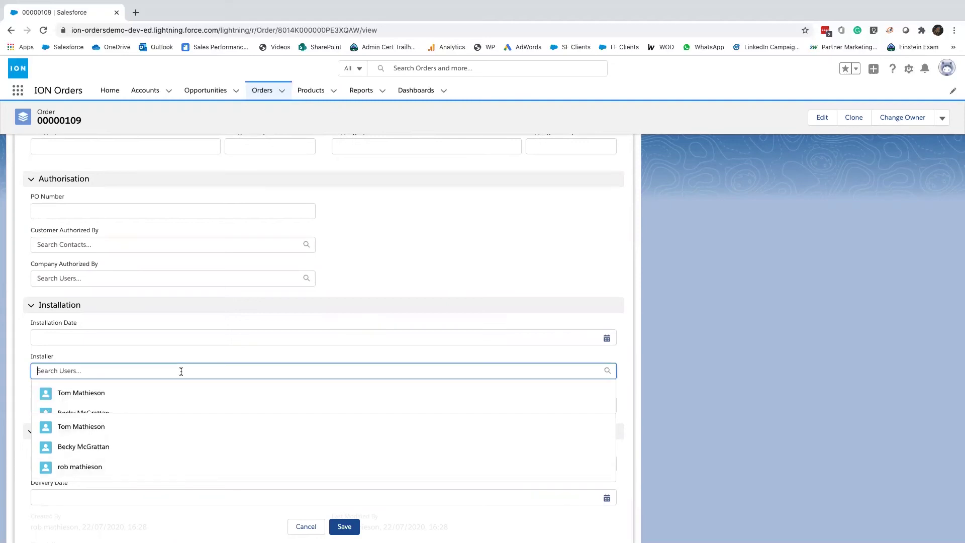
left_click(373, 282)
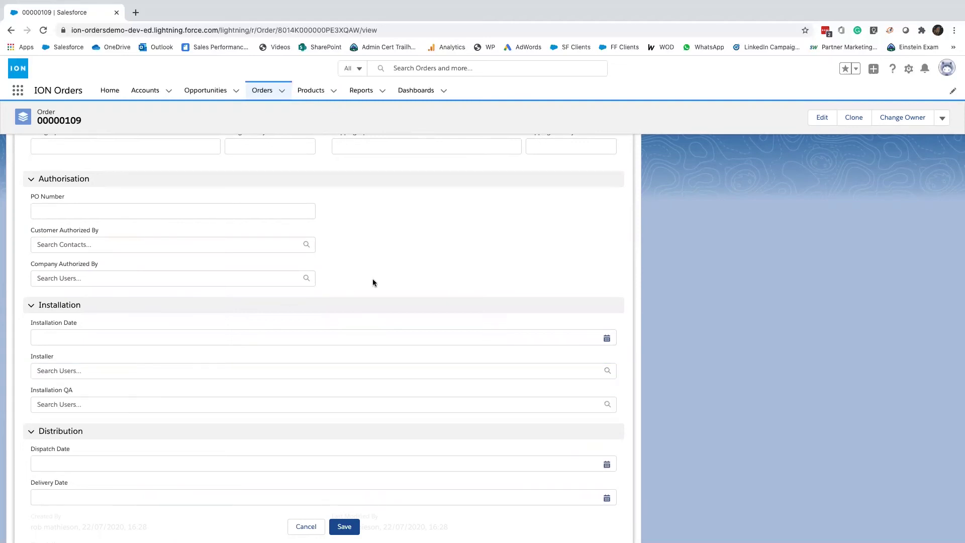
scroll(373, 282, "up", 10)
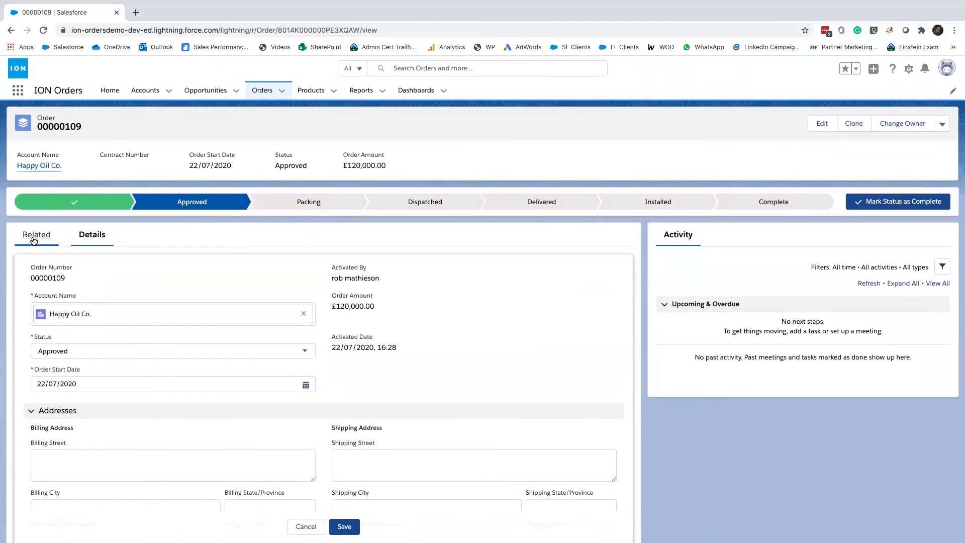
- Switch order 00000109 to its Related view showing order products, history and notes
left_click(34, 240)
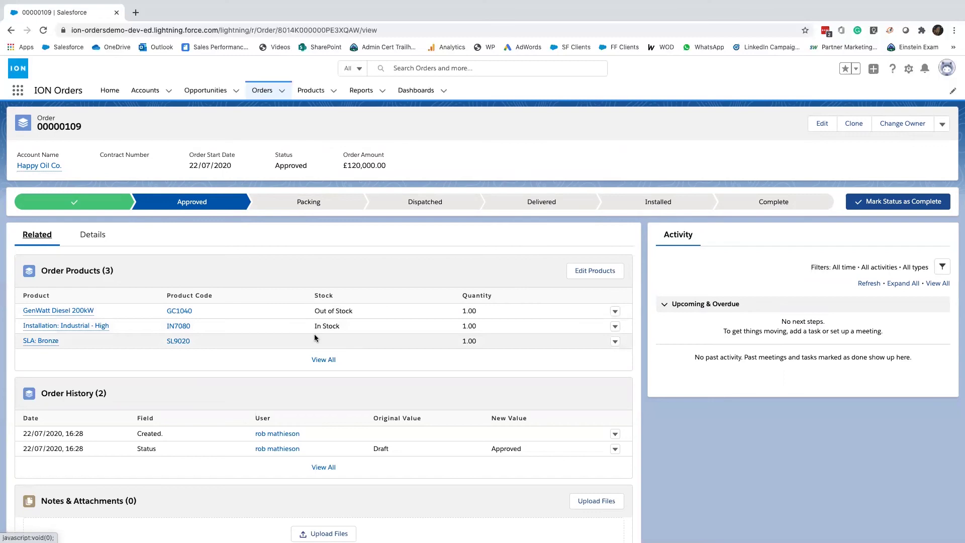
- Change the SLA: Bronze product's Stock to In Stock, then go back to the Orders list
left_click(51, 343)
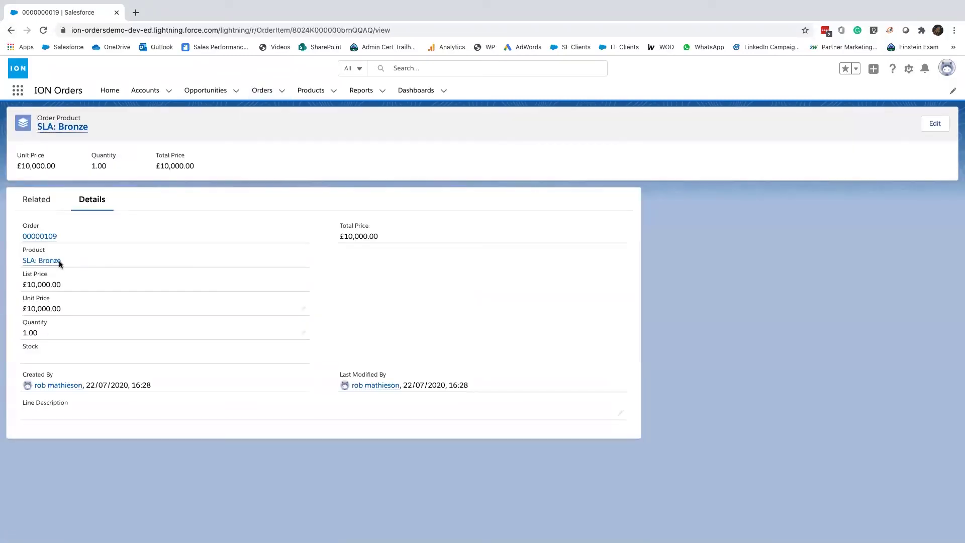
mouse_move(51, 262)
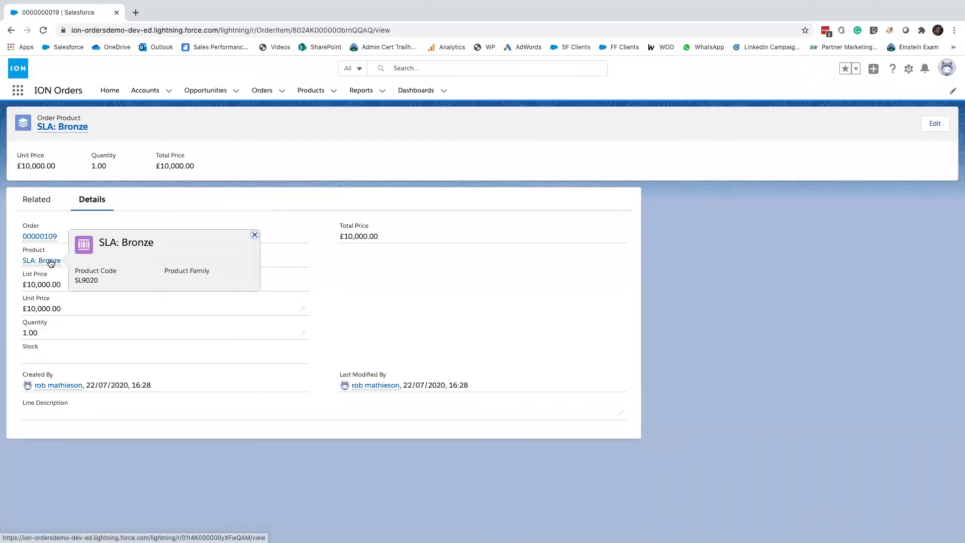
left_click(51, 261)
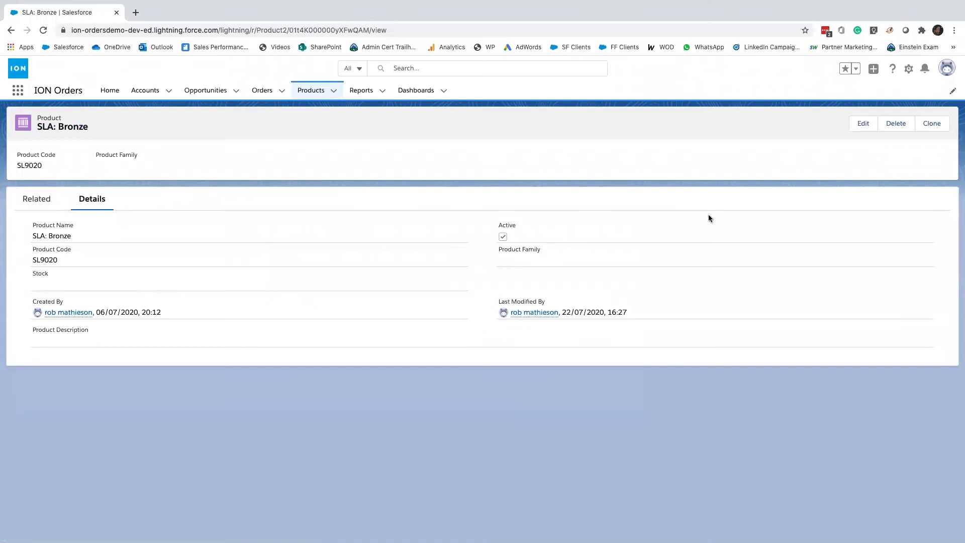
left_click(862, 125)
left_click(412, 295)
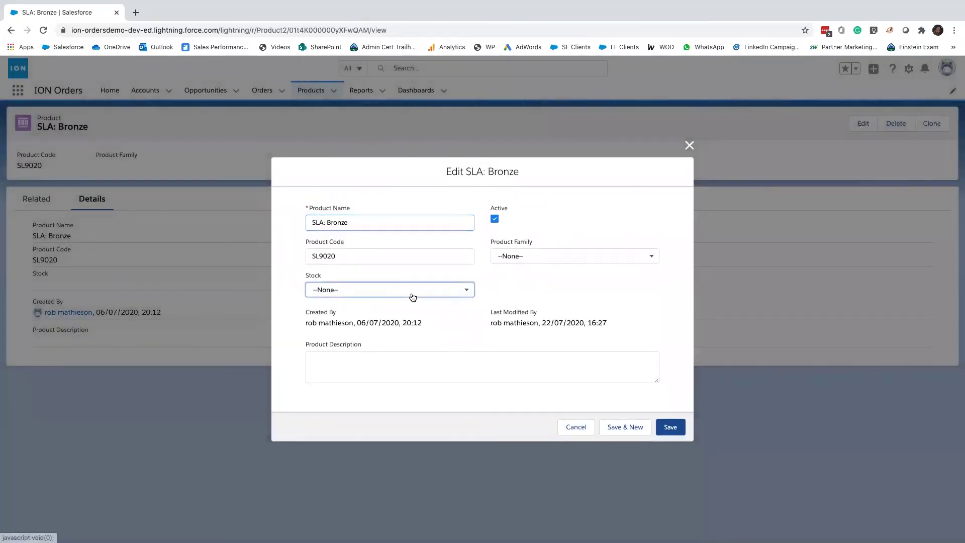
left_click(411, 328)
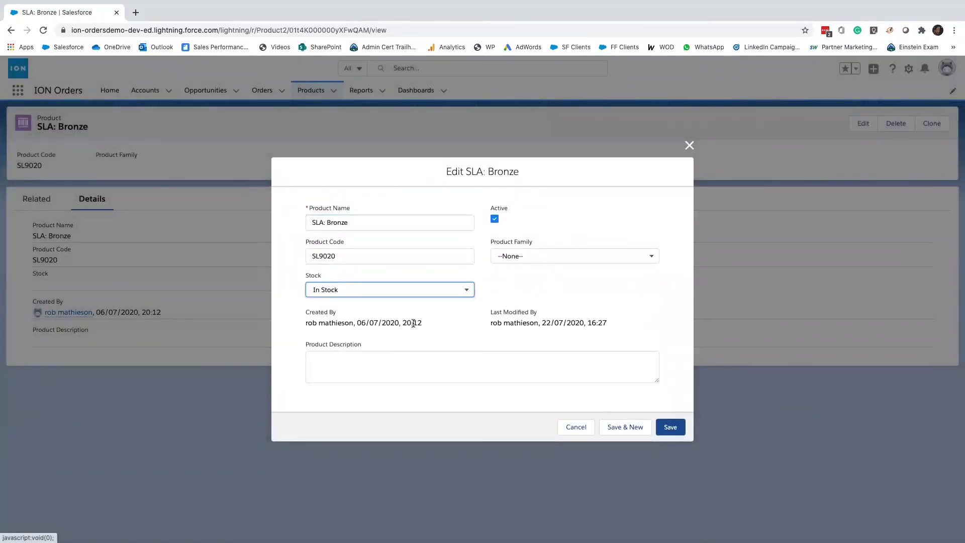
left_click(677, 429)
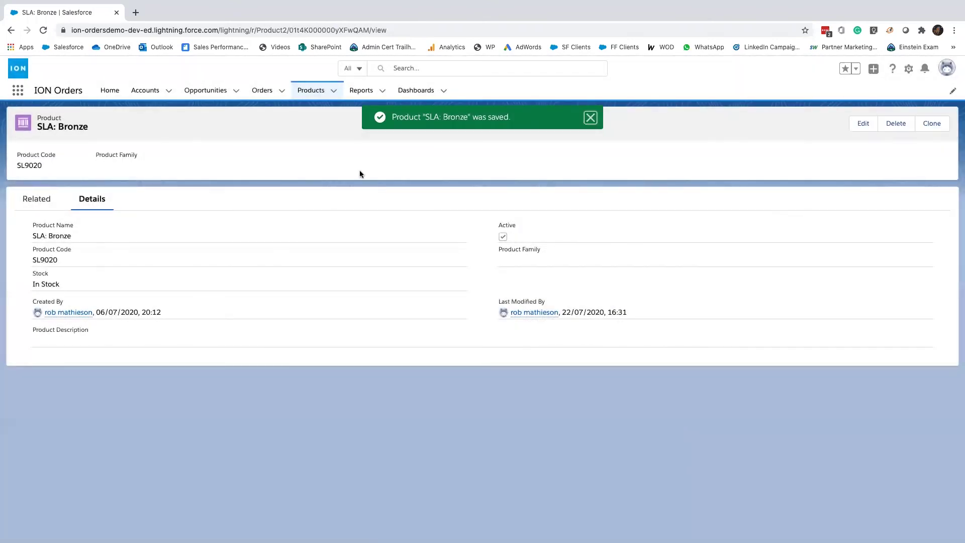
left_click(267, 92)
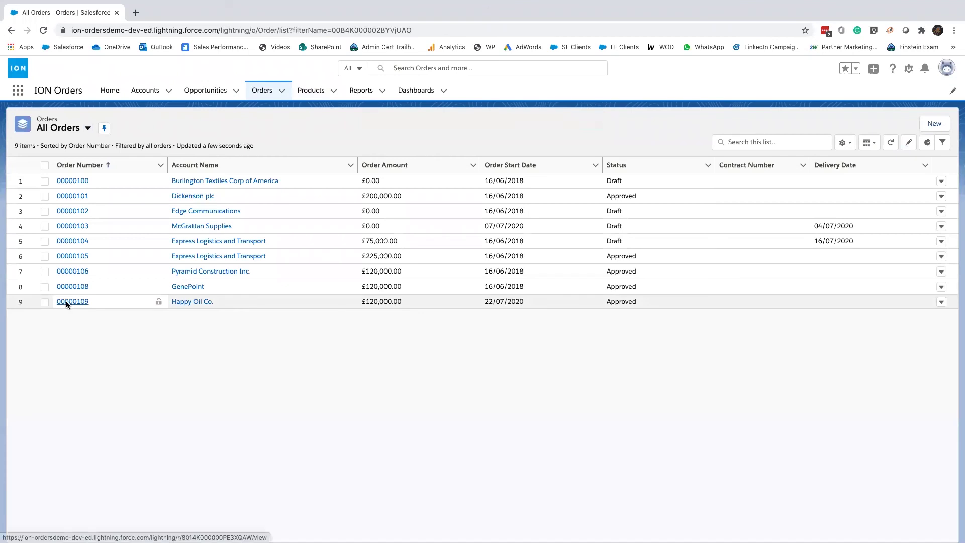
- Reopen order 00000109 from the All Orders list view
left_click(66, 303)
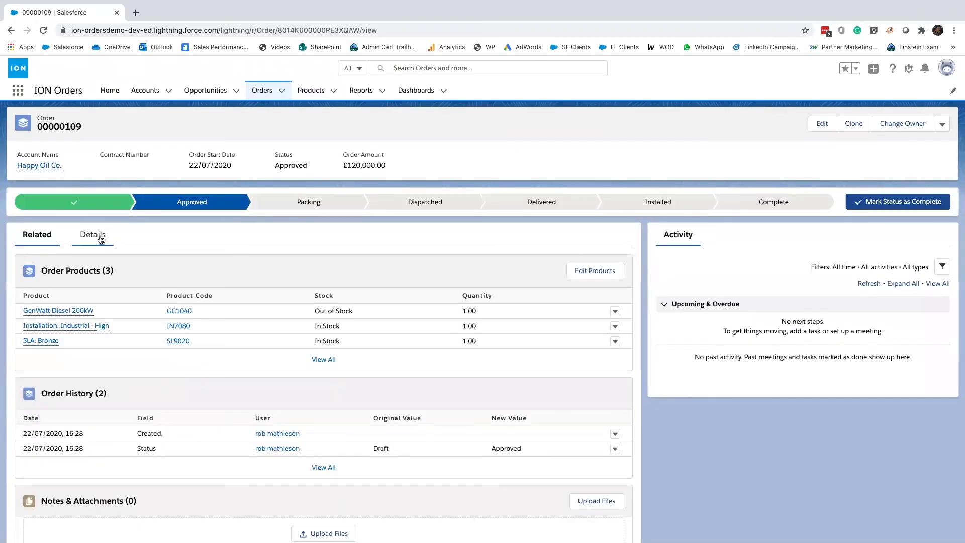